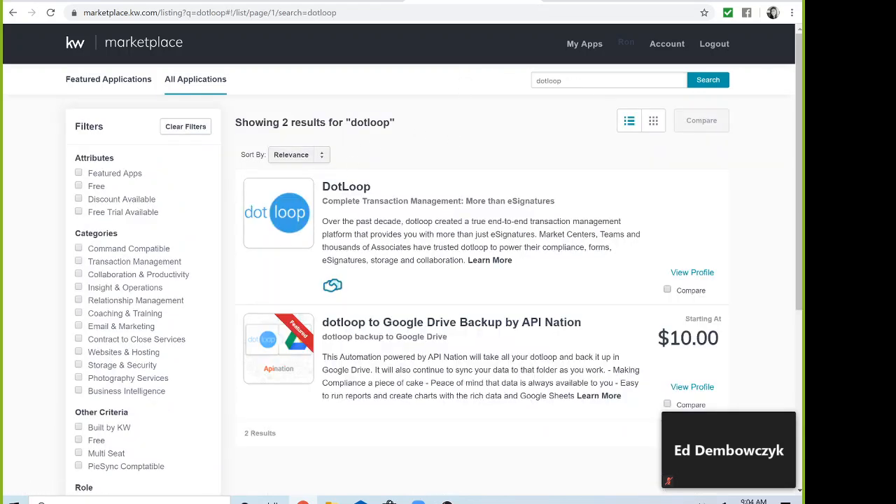
# Activate the DotLoop app from its Marketplace overview, then go to My Apps
pyautogui.click(293, 201)
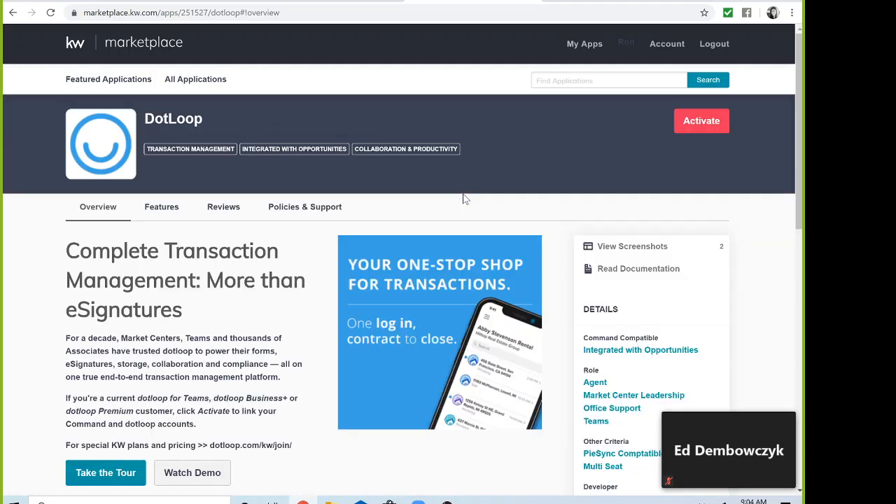
pyautogui.click(703, 122)
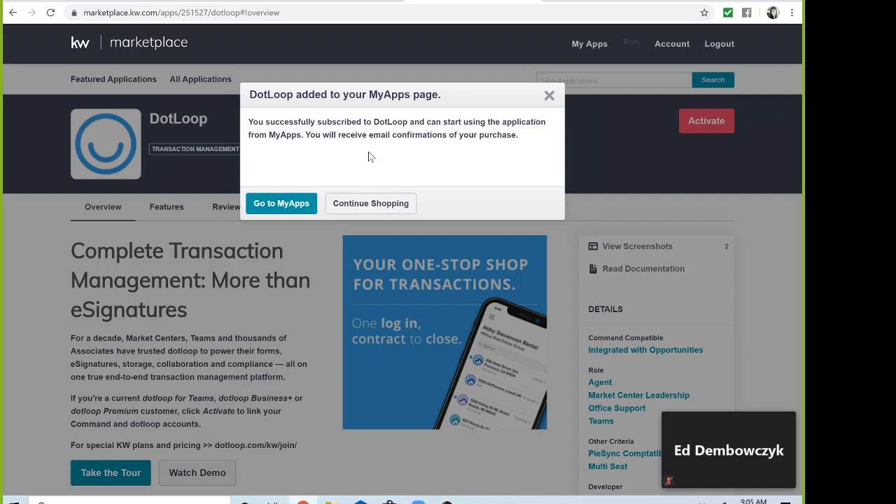
pyautogui.click(292, 204)
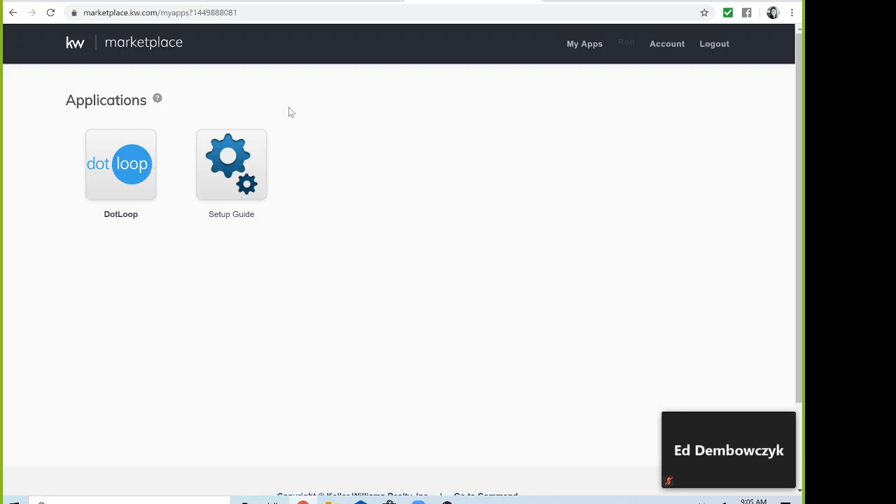
# Launch DotLoop from My Apps and find the failed Dotloop connection in Command settings
pyautogui.click(110, 173)
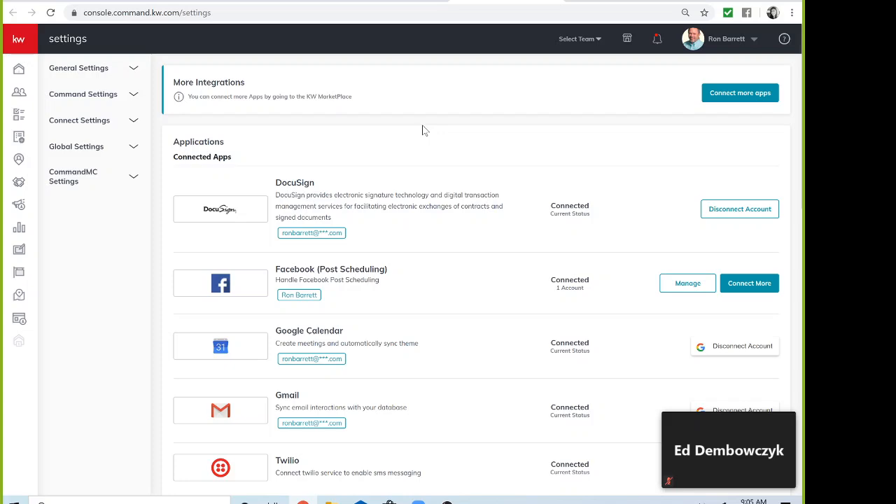
pyautogui.scroll(-5, 434, 152)
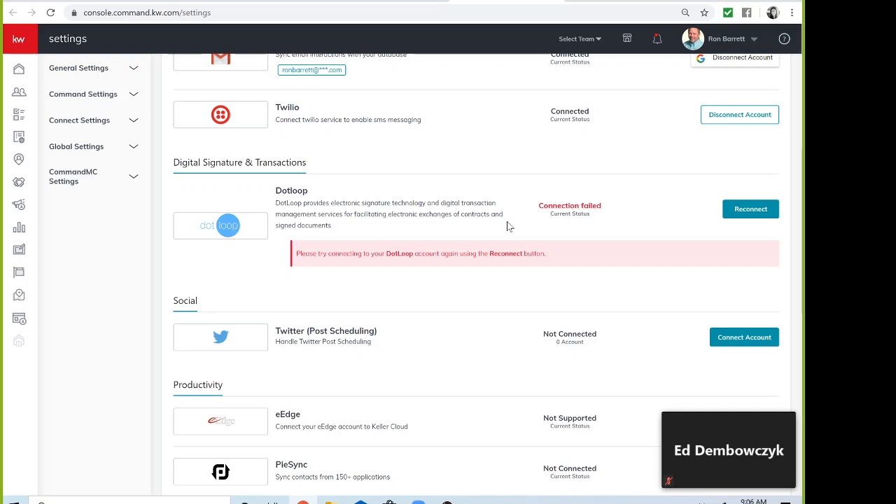
# Reconnect Dotloop and sign in with the dotloop account e-mail and password
pyautogui.click(747, 218)
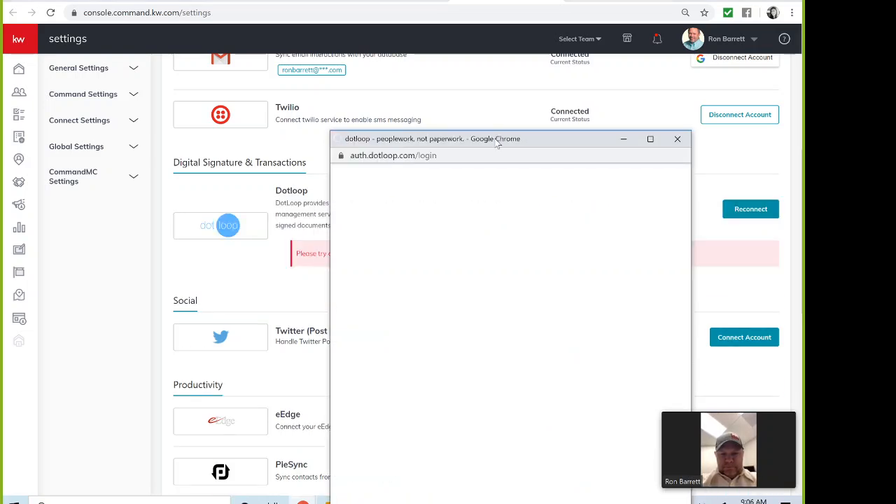
pyautogui.moveTo(497, 142); pyautogui.dragTo(347, 36)
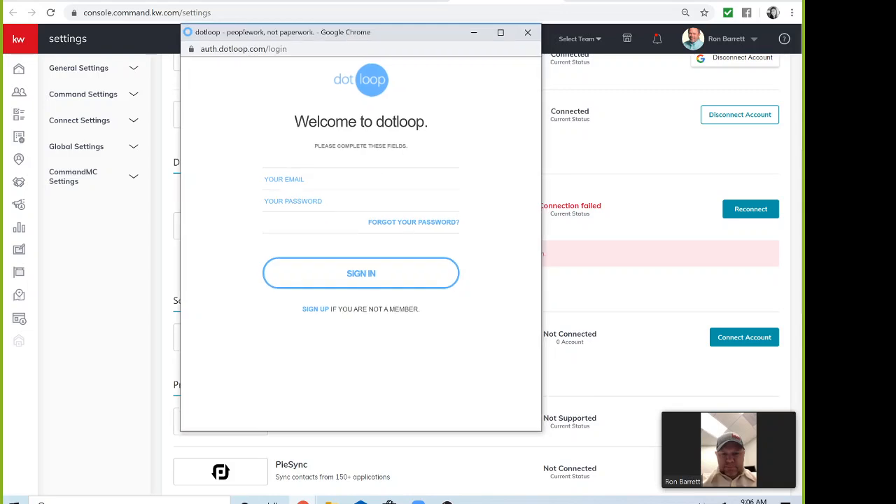
pyautogui.click(350, 180)
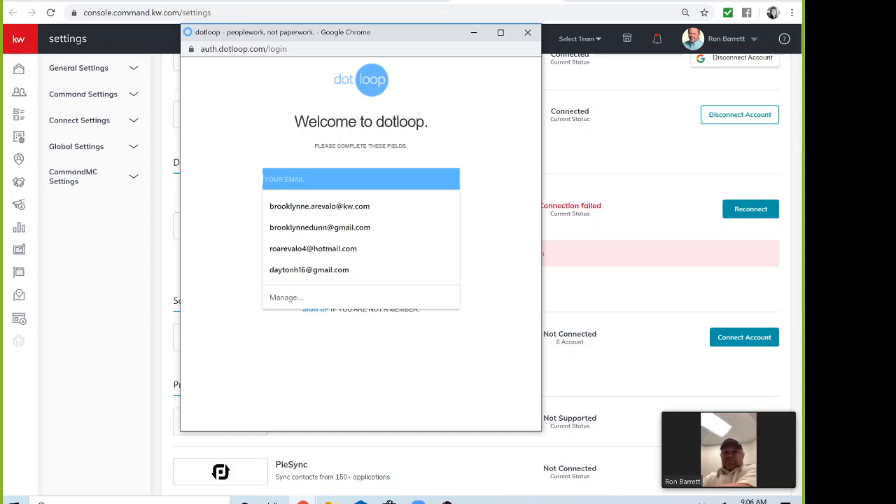
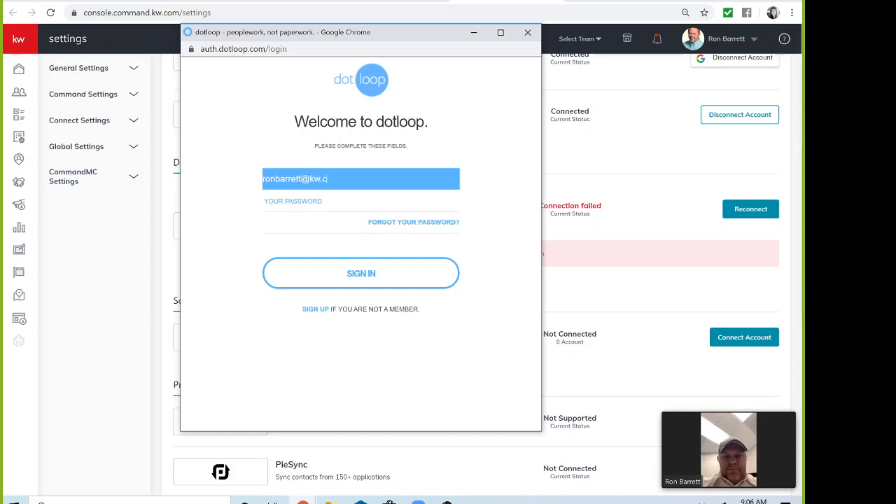
pyautogui.press('Tab')
pyautogui.write('•')
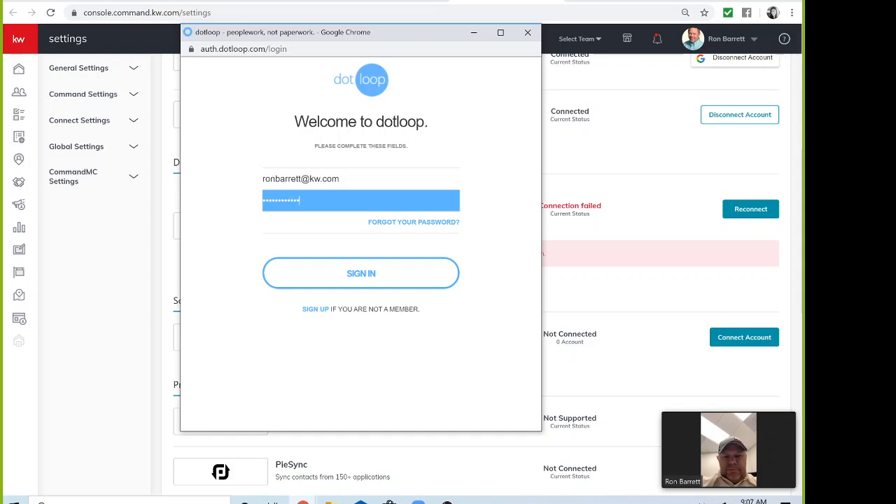
pyautogui.click(373, 273)
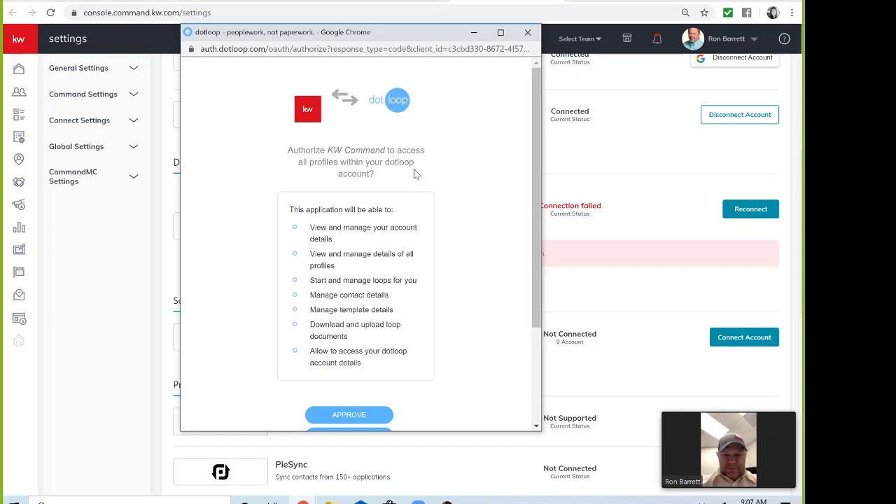
# Approve KW Command's access to dotloop, then open the Opportunities pipeline
pyautogui.scroll(-2, 421, 182)
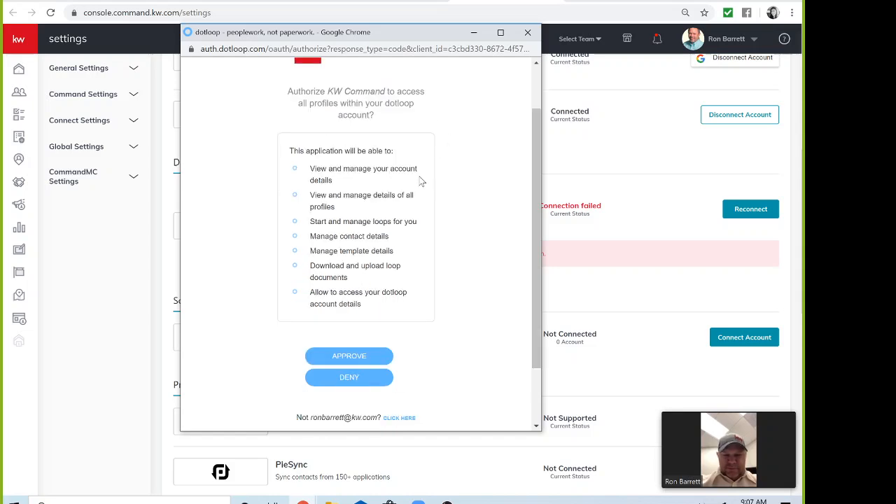
pyautogui.click(370, 354)
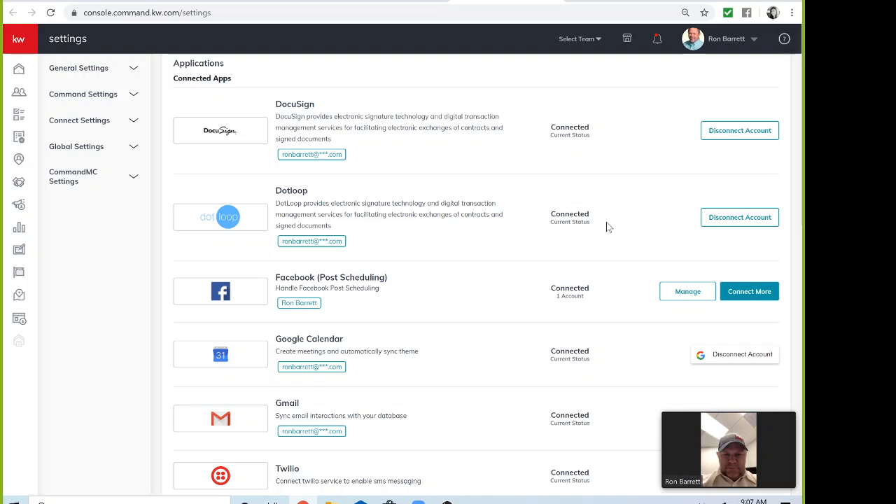
pyautogui.click(18, 183)
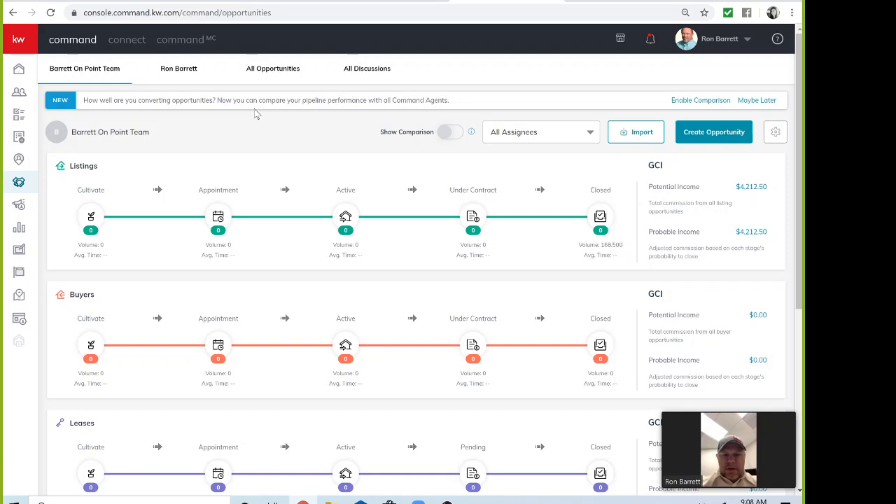
# Open the active $780,000 listing opportunity from the All Opportunities table
pyautogui.click(267, 75)
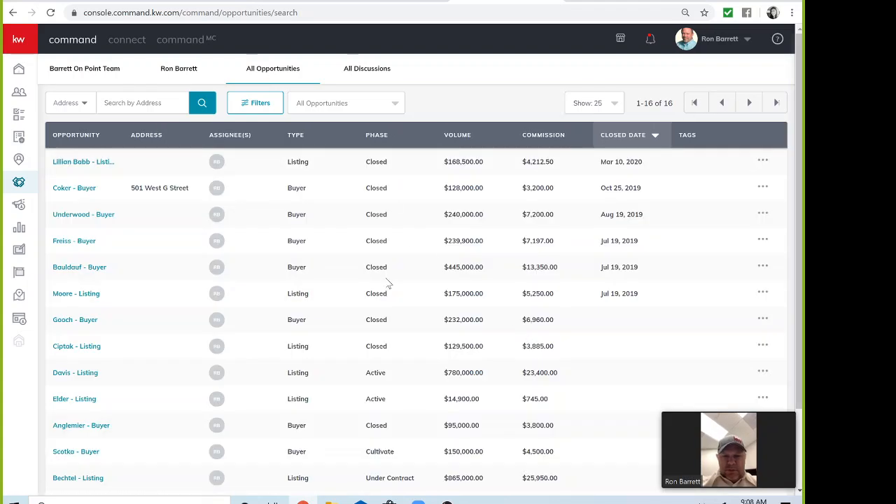
pyautogui.scroll(-2, 389, 283)
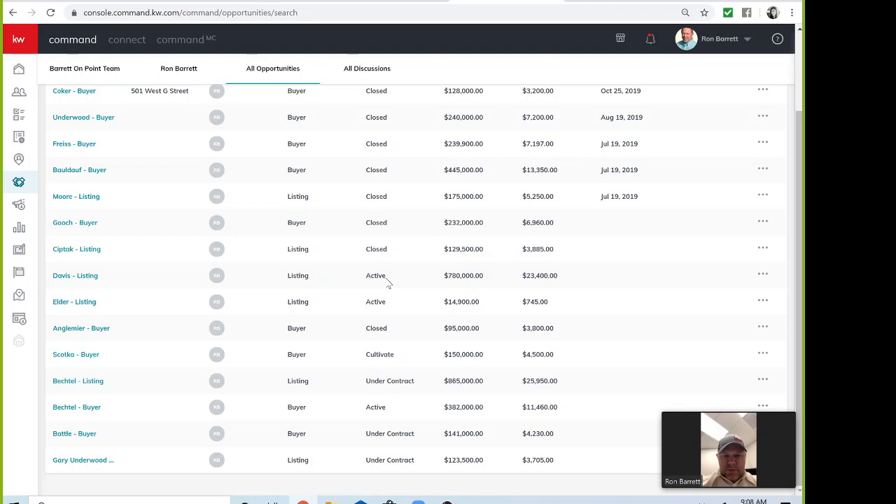
pyautogui.click(85, 278)
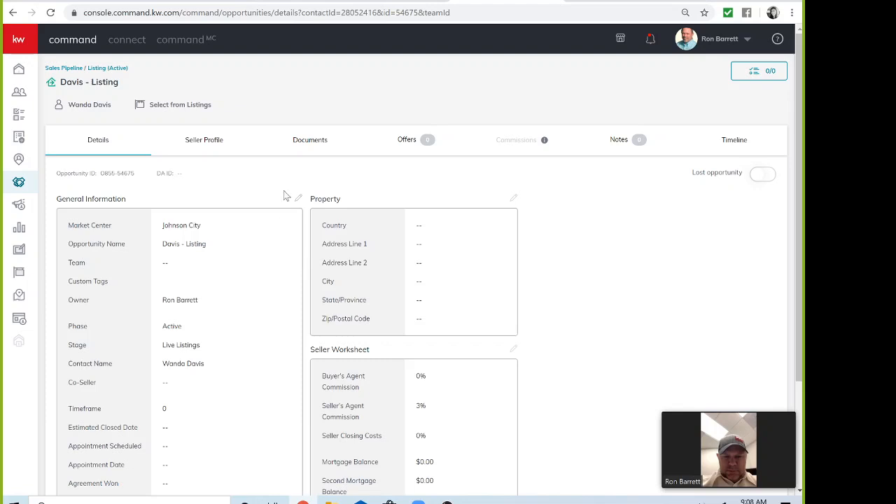
pyautogui.click(301, 144)
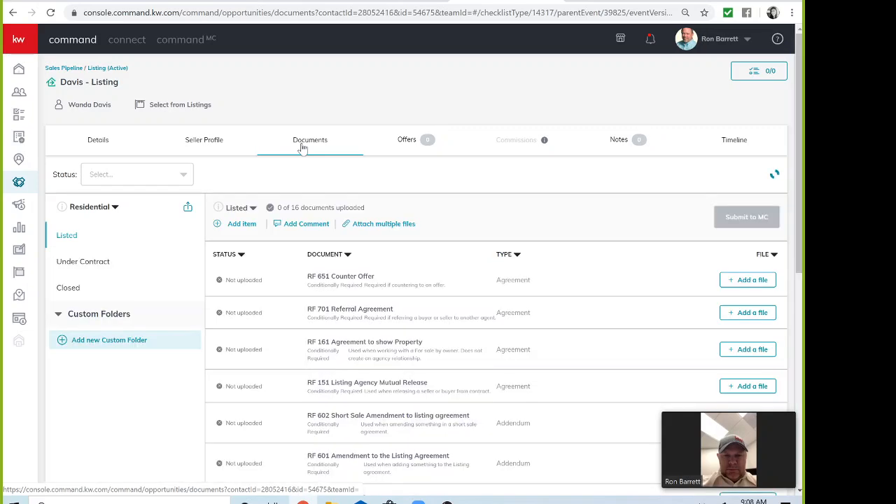
pyautogui.scroll(-1, 590, 217)
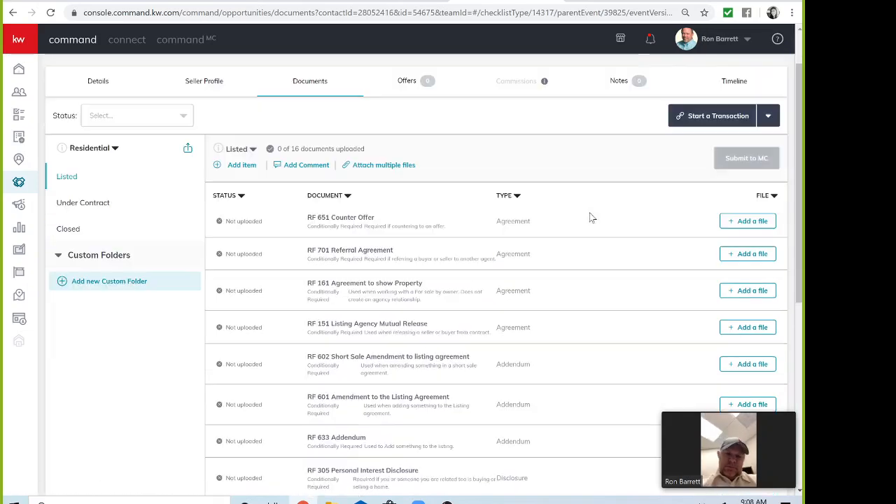
pyautogui.scroll(-1, 590, 217)
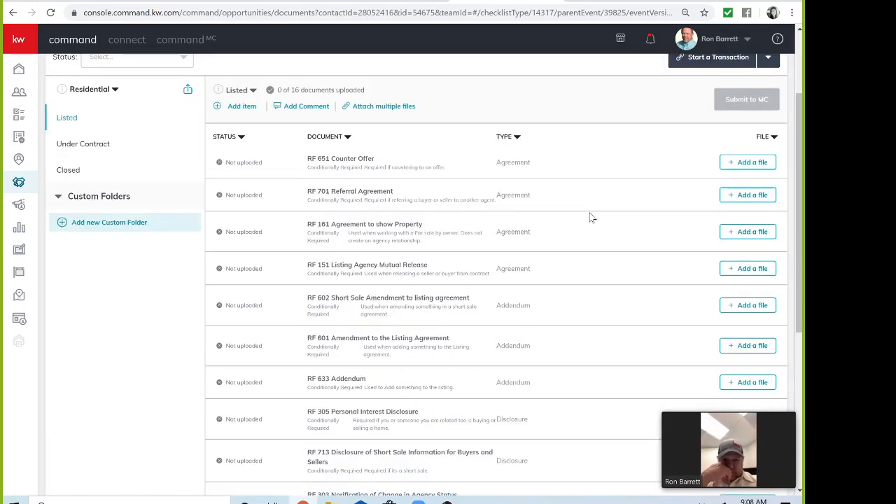
pyautogui.scroll(-2, 590, 217)
pyautogui.scroll(-3, 590, 217)
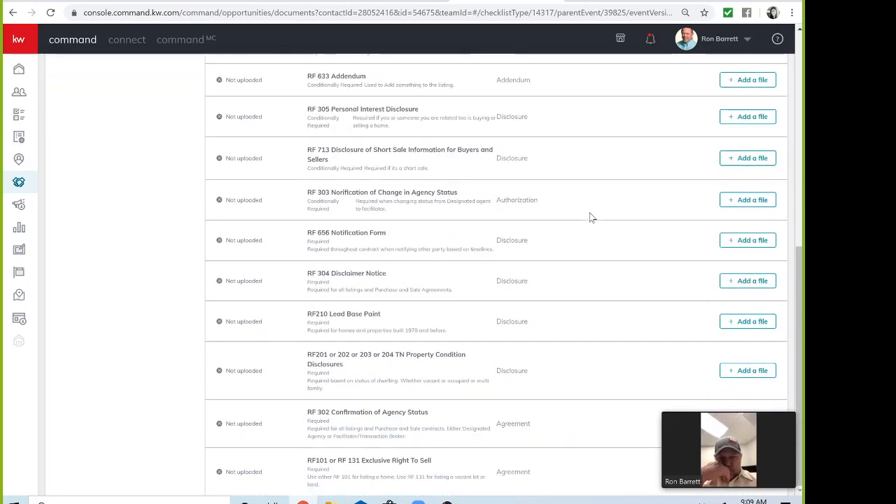
pyautogui.scroll(6, 590, 218)
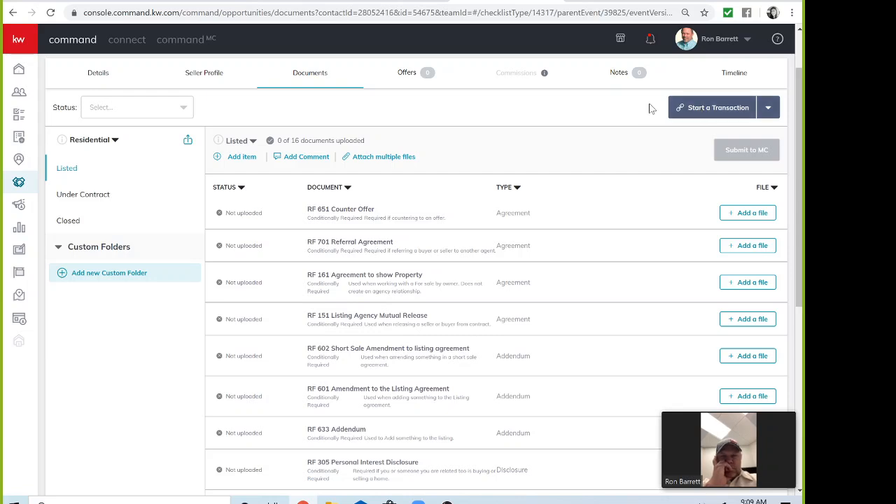
# Start a Dotloop transaction for this listing from a template and go to it
pyautogui.click(724, 116)
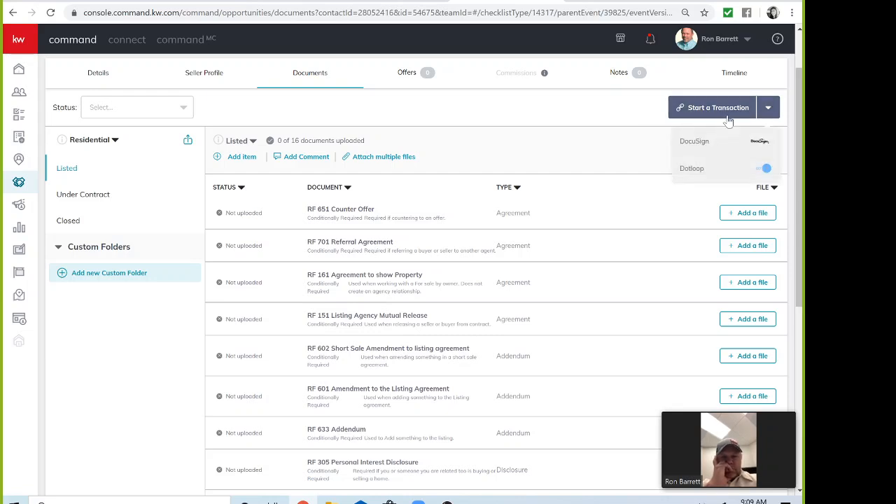
pyautogui.click(692, 169)
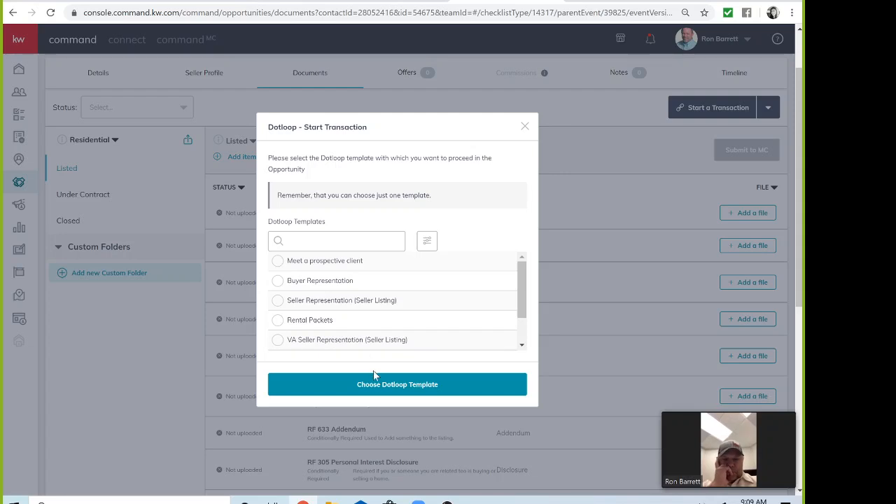
pyautogui.click(385, 389)
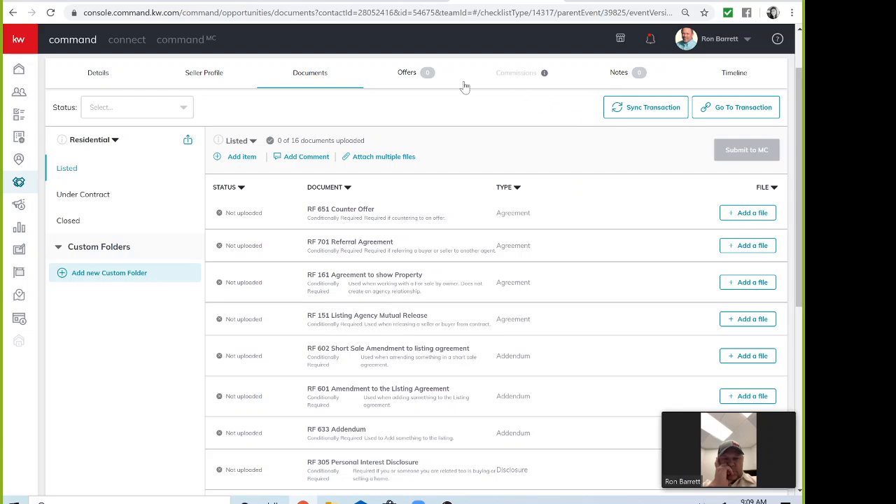
pyautogui.click(727, 111)
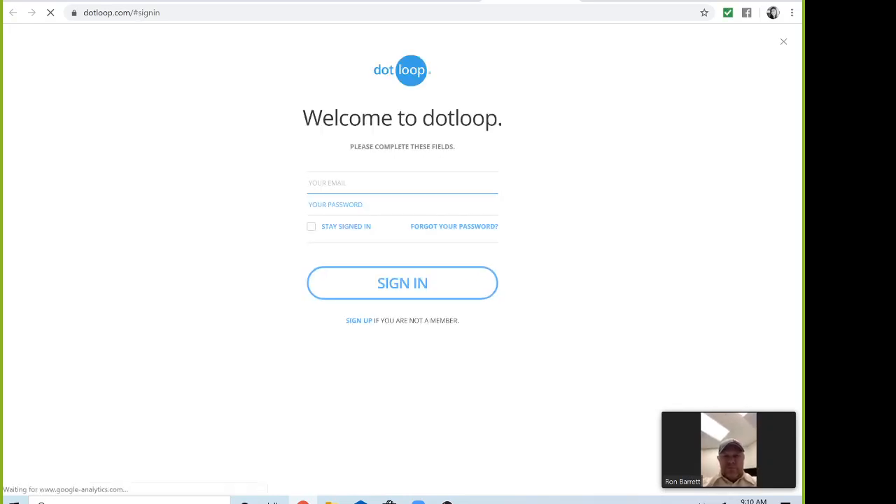
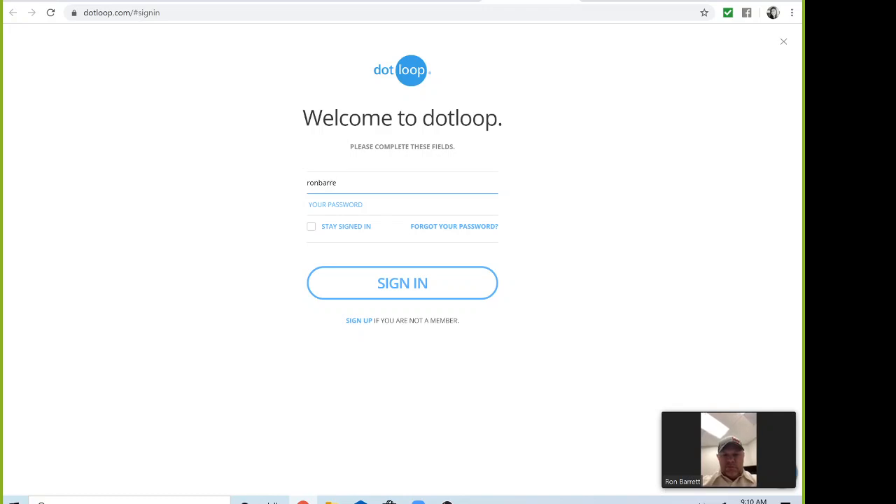
# Enter the dotloop account e-mail and password on the sign-in form
pyautogui.press('Tab')
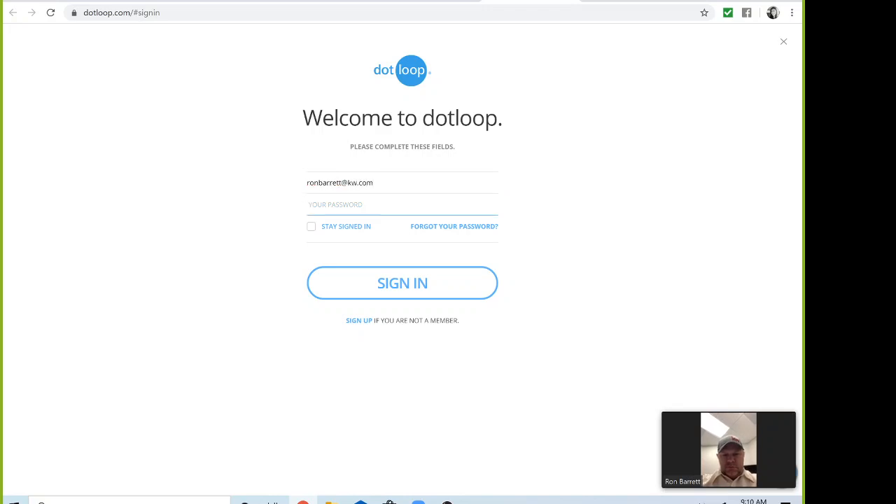
pyautogui.write('••••')
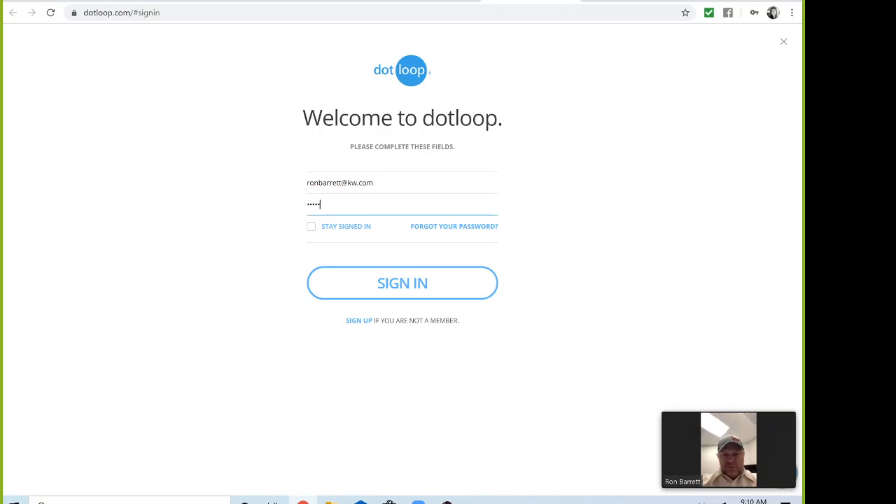
pyautogui.write('••')
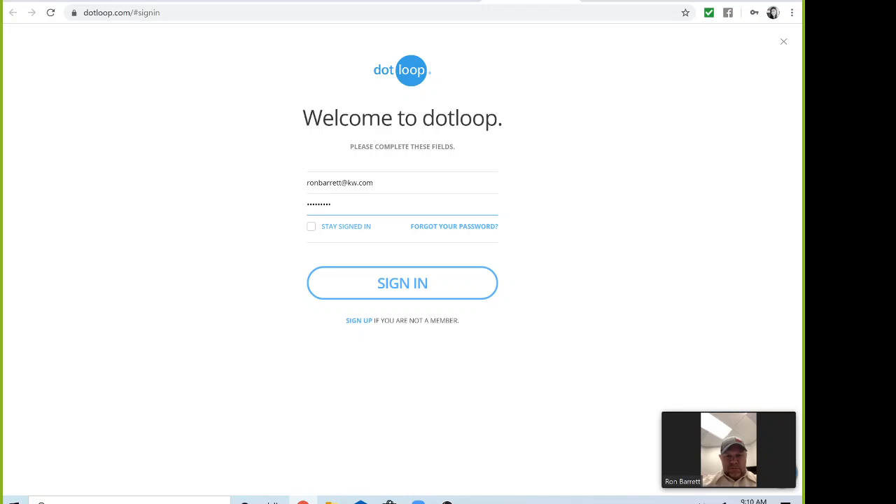
# Sign in, then open the seller's older loop by searching the Loops list by surname
pyautogui.write('•••')
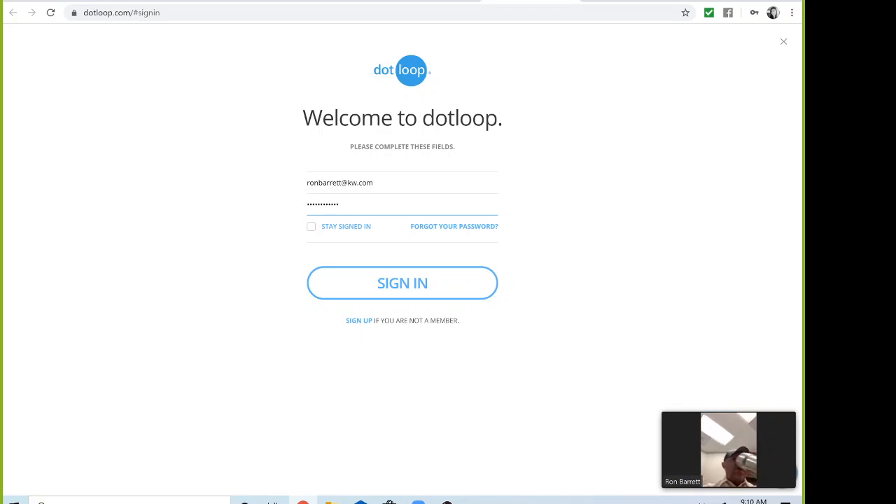
pyautogui.click(436, 294)
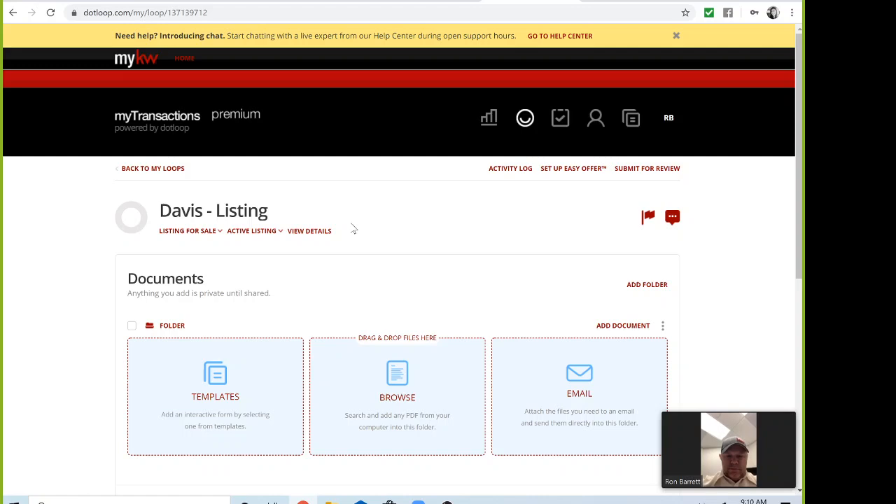
pyautogui.click(142, 170)
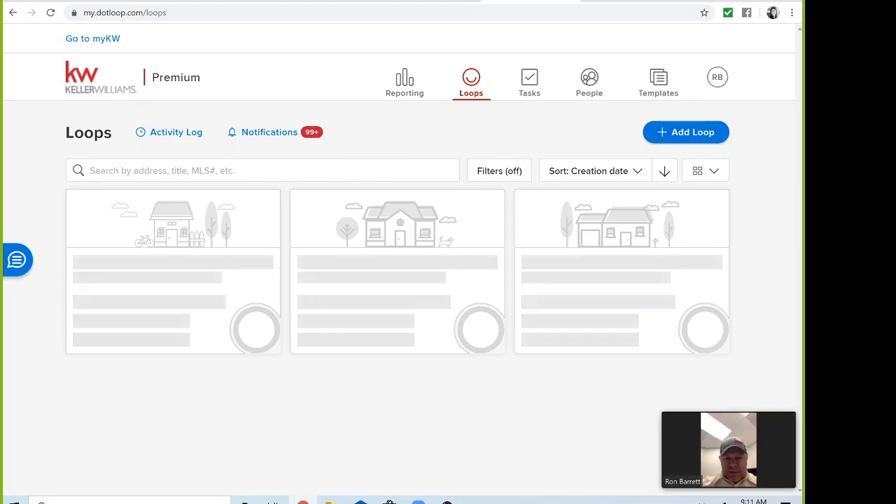
pyautogui.click(168, 171)
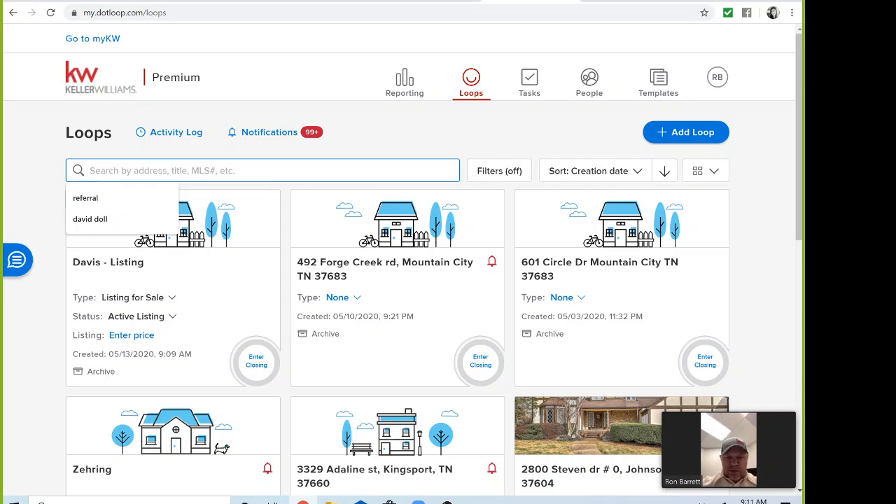
pyautogui.write('davis')
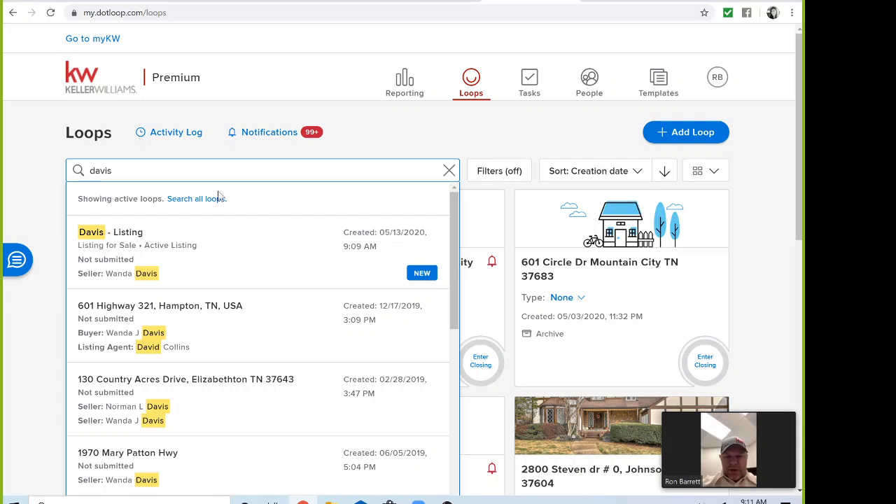
pyautogui.click(199, 380)
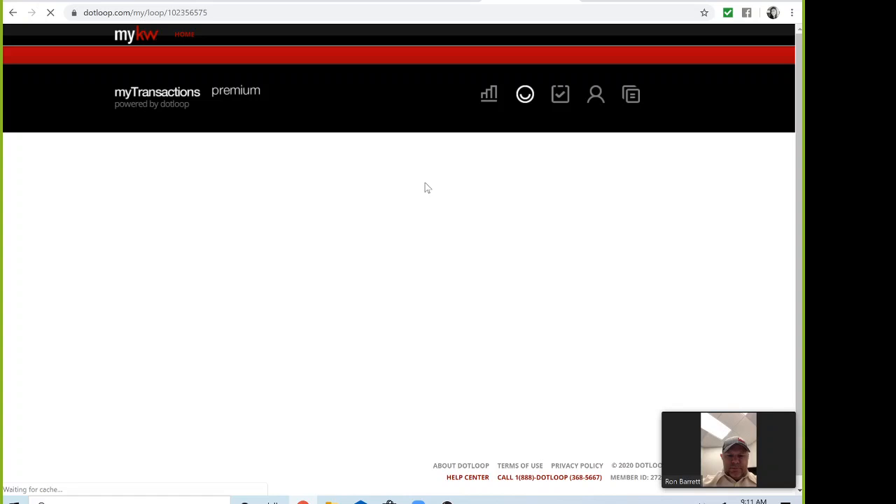
# Copy all five documents from the older loop into the new listing loop
pyautogui.scroll(-2, 432, 238)
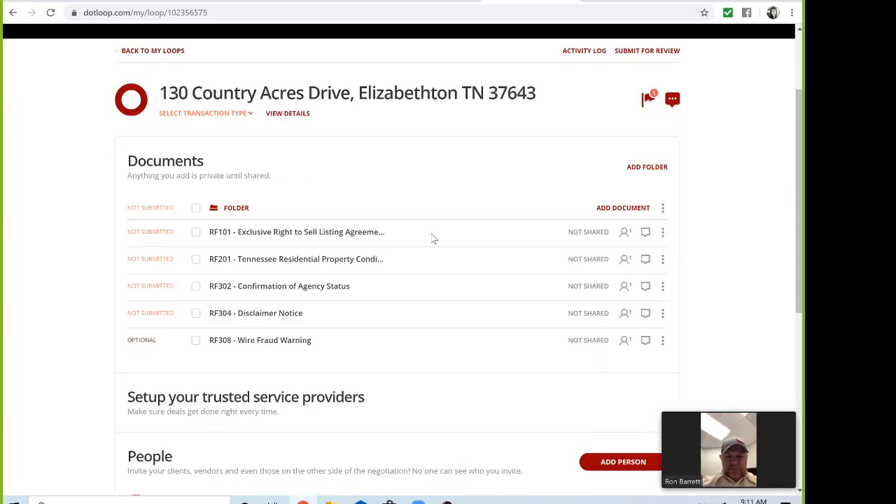
pyautogui.click(196, 208)
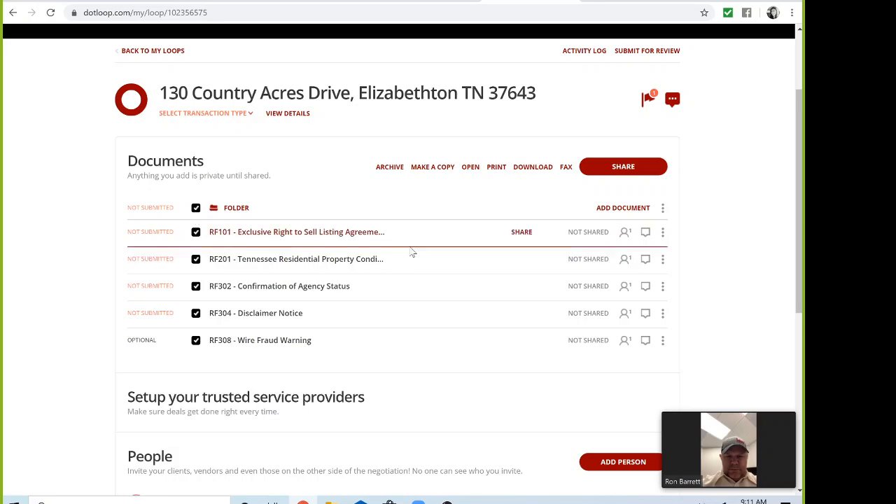
pyautogui.click(432, 168)
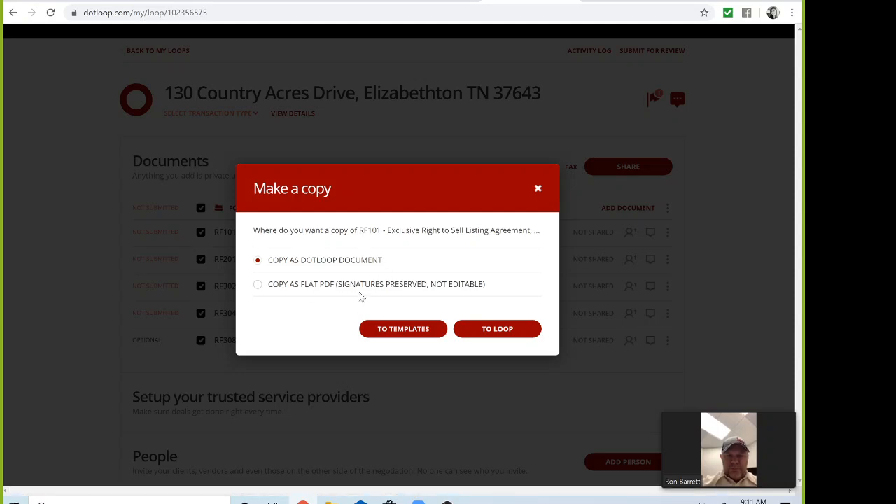
pyautogui.click(497, 328)
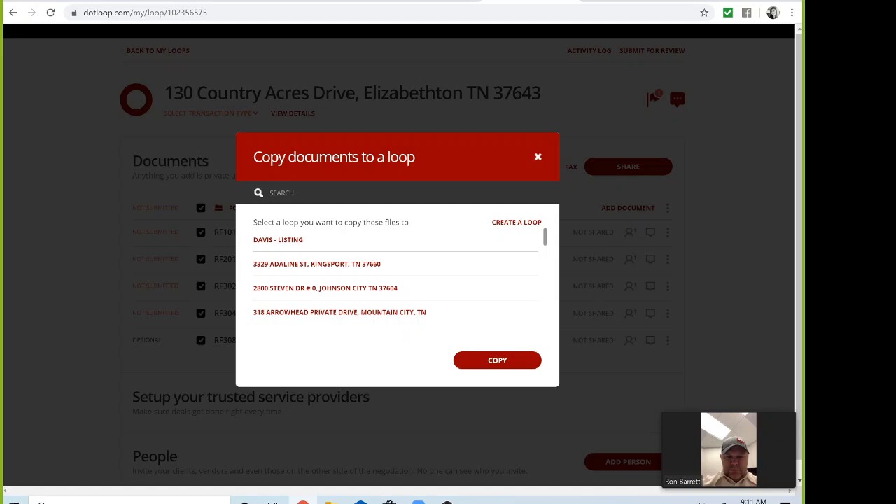
pyautogui.click(285, 241)
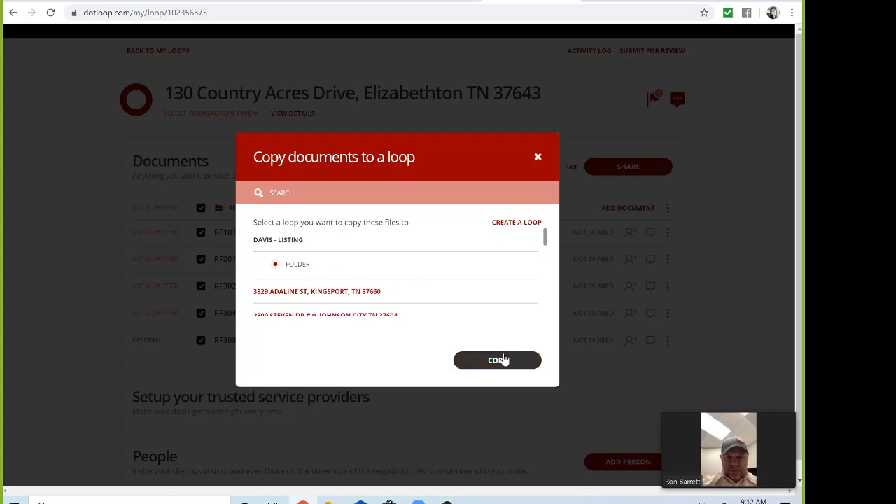
pyautogui.click(503, 360)
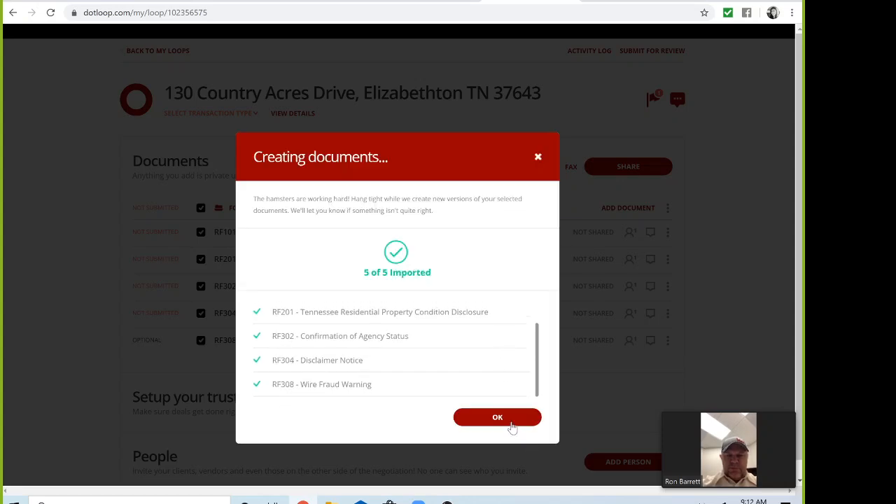
# Confirm the copy and return to the list of all loops
pyautogui.click(506, 417)
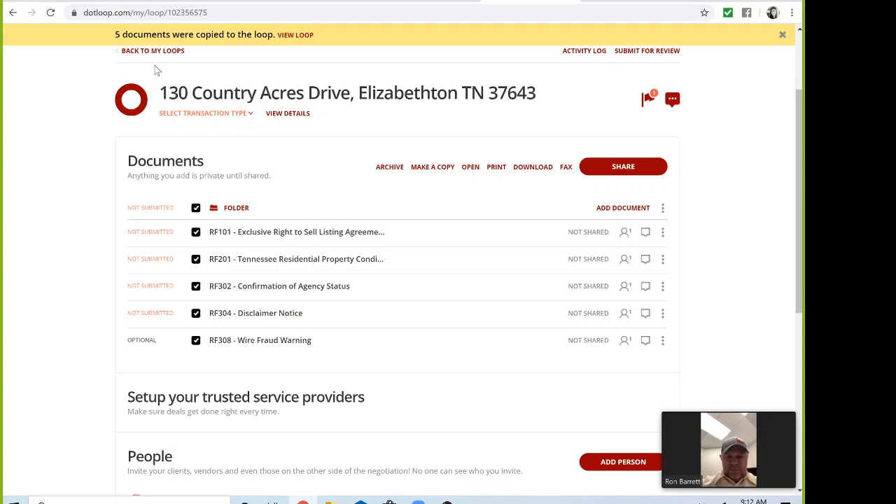
pyautogui.scroll(1, 157, 70)
pyautogui.click(165, 111)
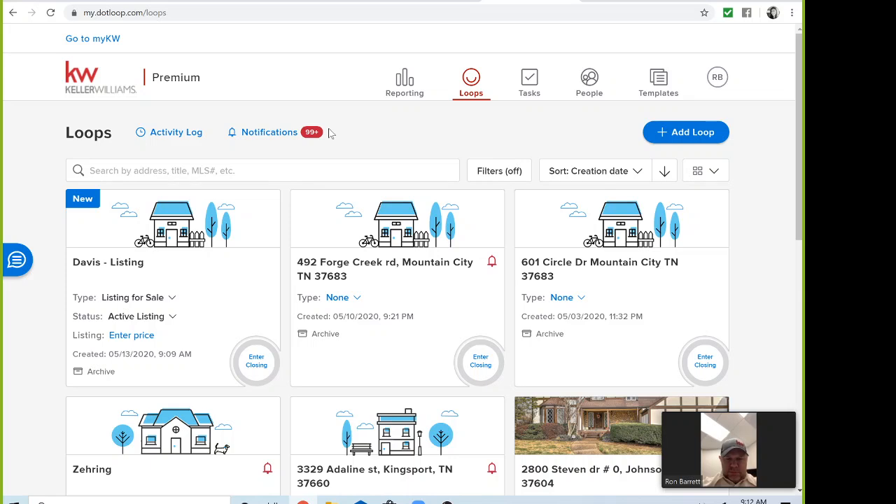
# Sync the transaction from the KW Command Documents tab and confirm the update
pyautogui.click(410, 5)
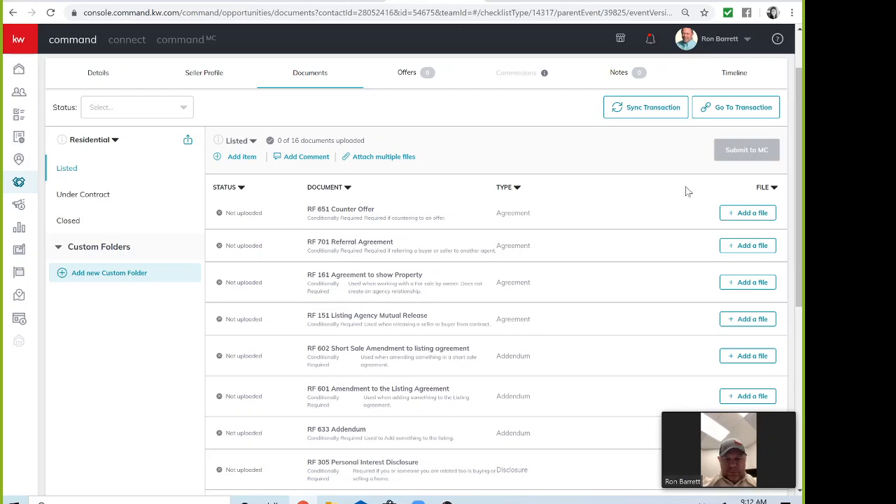
pyautogui.click(633, 109)
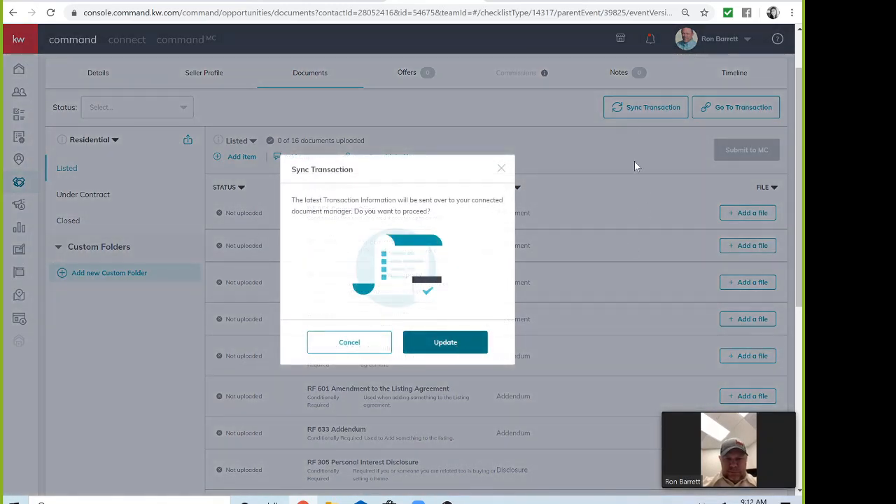
pyautogui.click(471, 344)
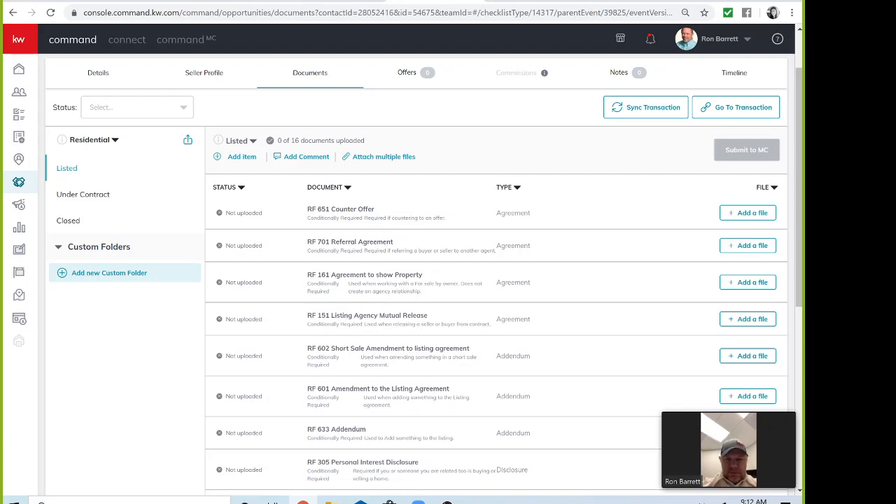
pyautogui.click(743, 219)
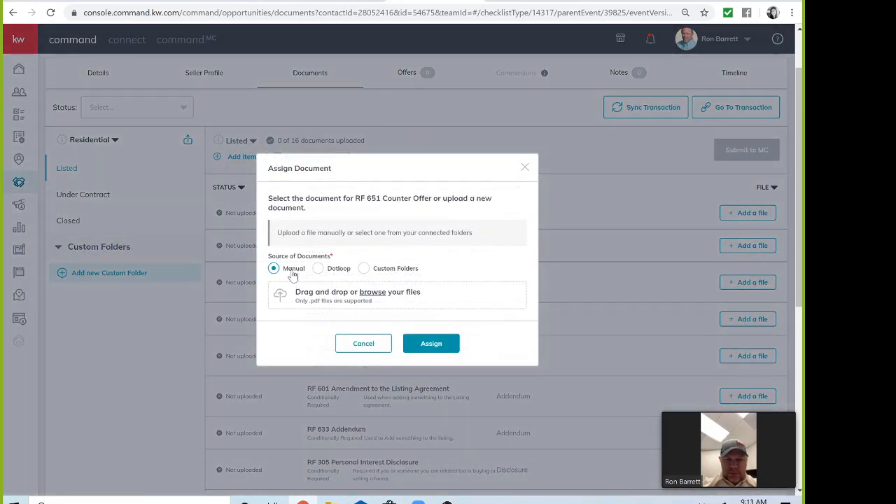
pyautogui.click(318, 271)
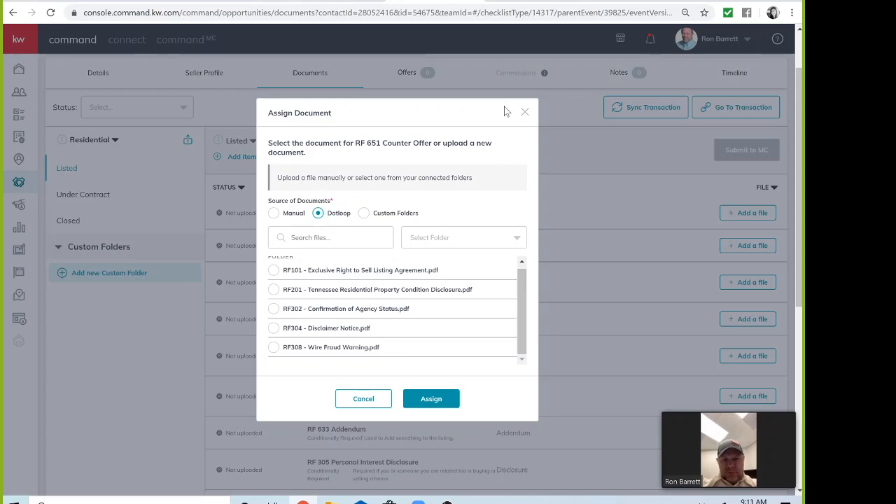
pyautogui.click(525, 113)
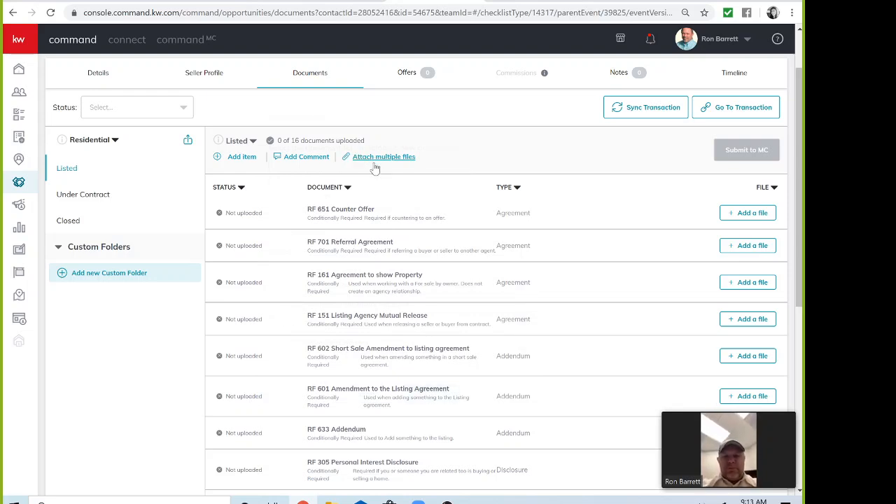
pyautogui.click(368, 160)
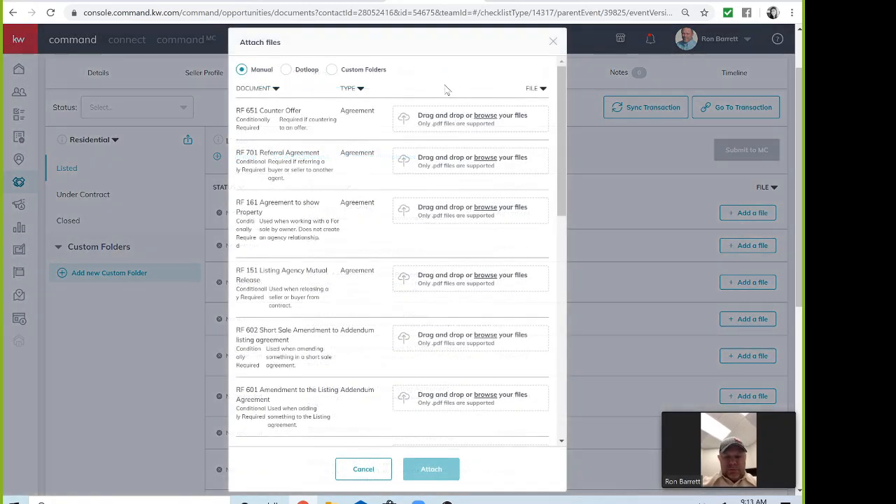
pyautogui.click(287, 70)
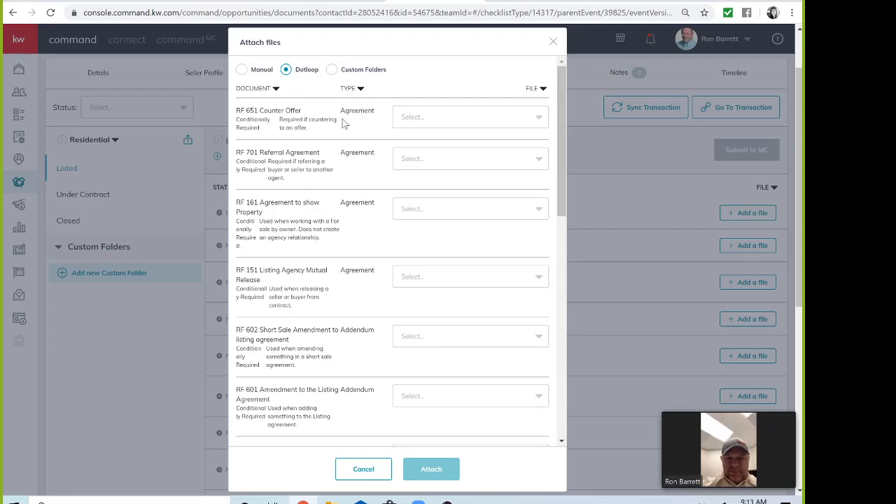
pyautogui.click(452, 119)
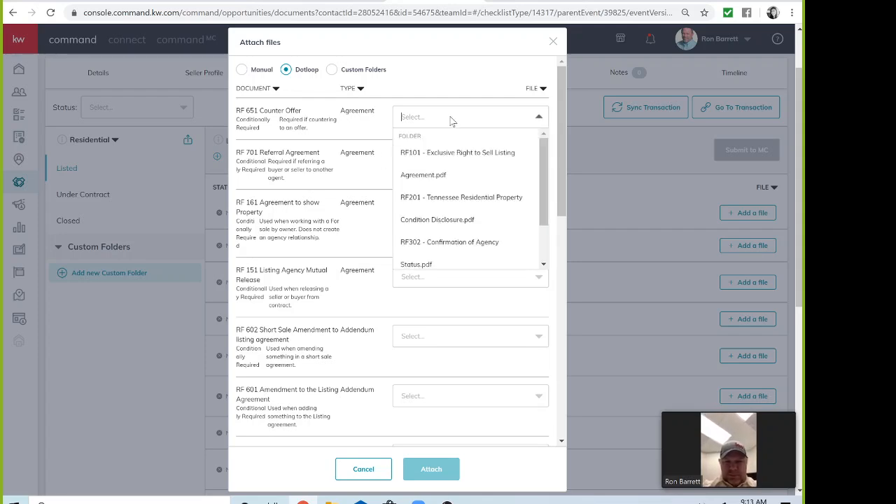
pyautogui.click(367, 128)
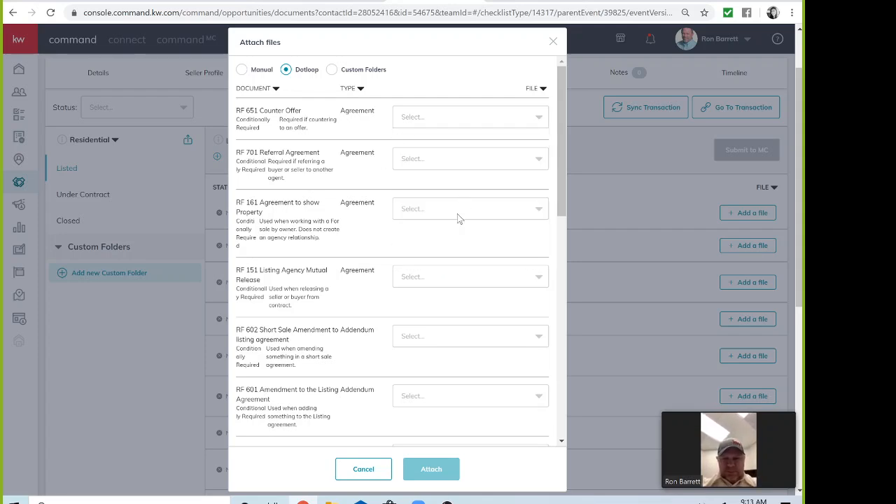
pyautogui.scroll(-3, 466, 278)
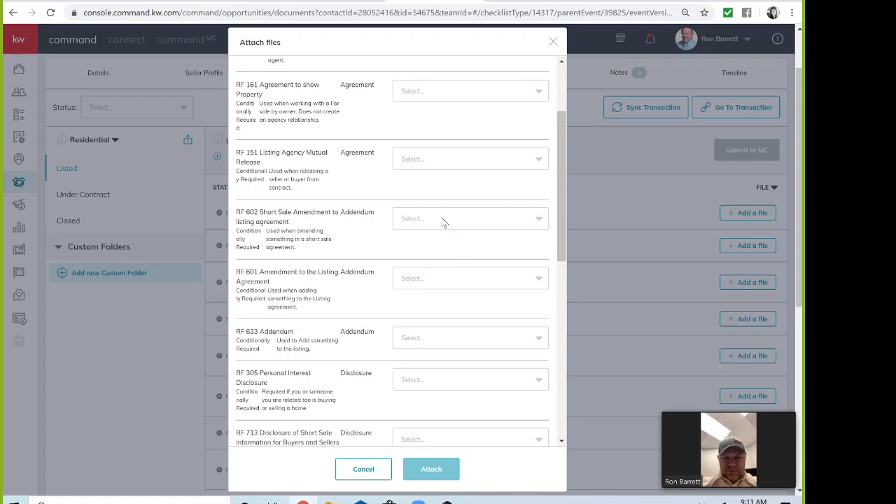
pyautogui.click(444, 220)
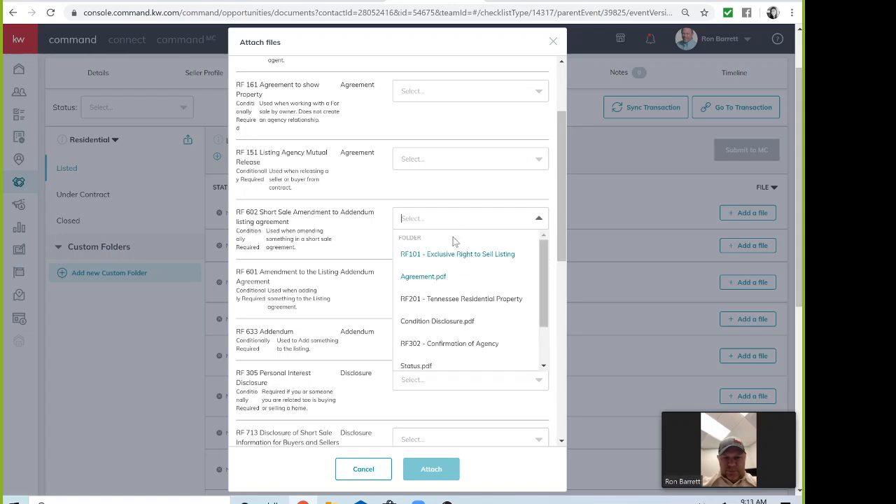
pyautogui.click(354, 233)
pyautogui.scroll(-3, 455, 244)
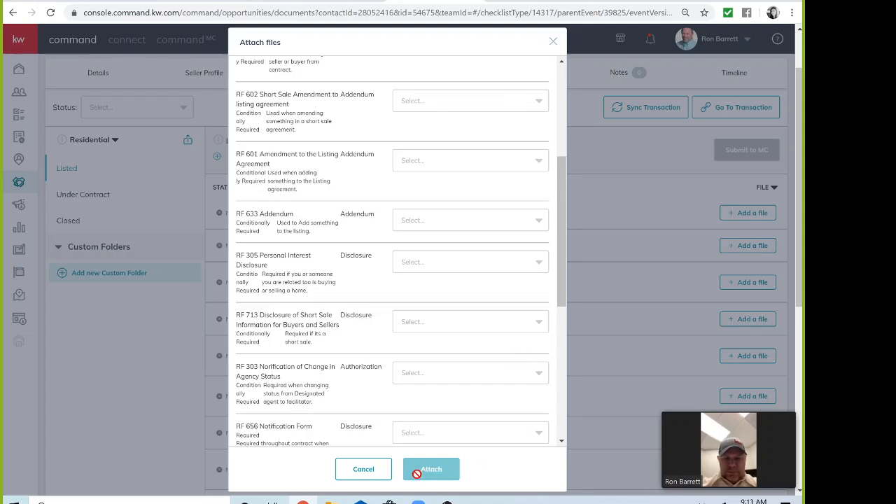
pyautogui.click(554, 43)
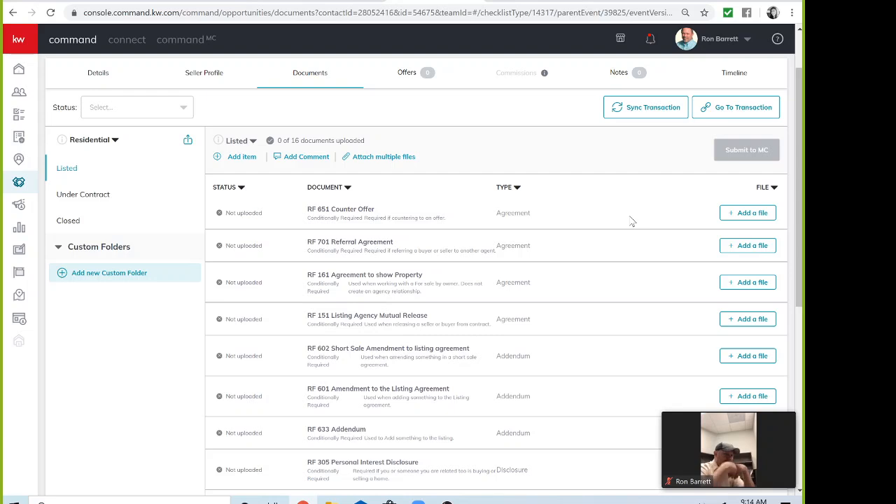
# Enlarge the meeting video, move it aside, page through participants, and stop screen sharing
pyautogui.moveTo(747, 416)
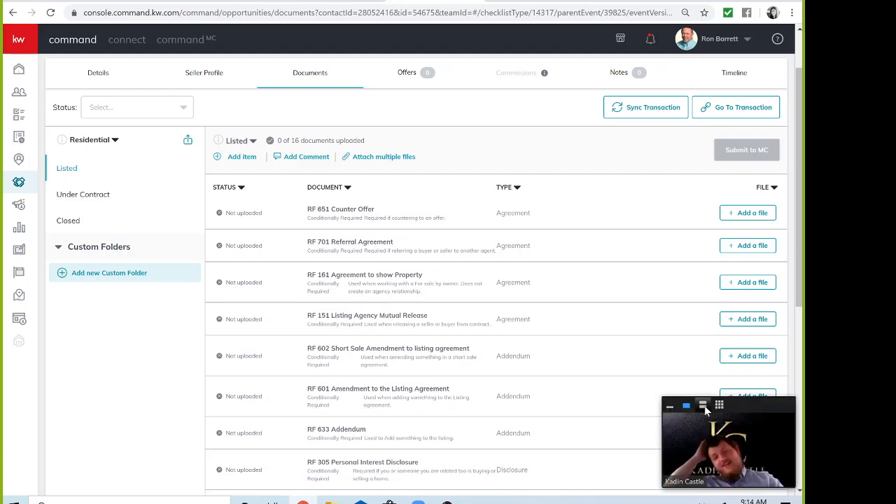
pyautogui.click(704, 409)
pyautogui.moveTo(760, 405); pyautogui.dragTo(736, 25)
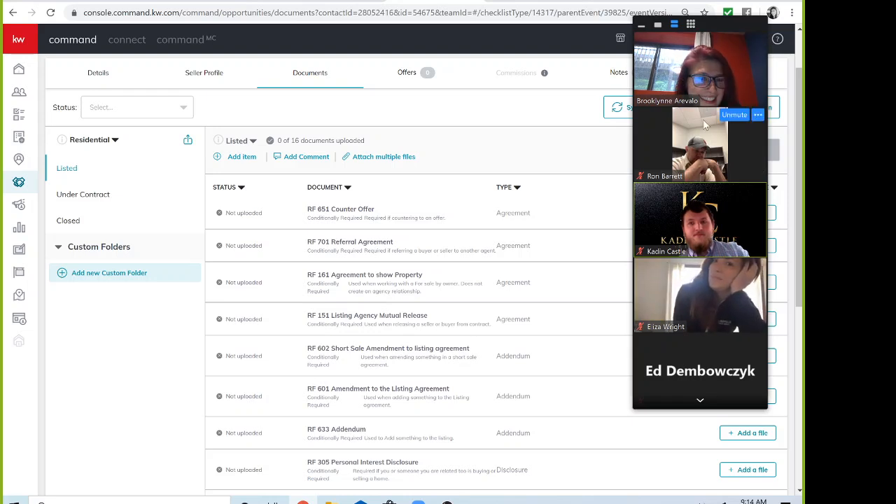
pyautogui.click(700, 403)
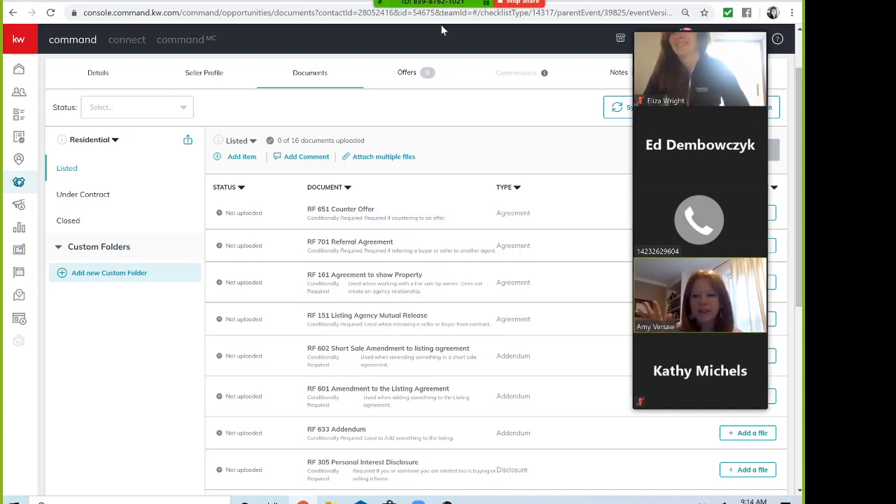
pyautogui.moveTo(523, 21)
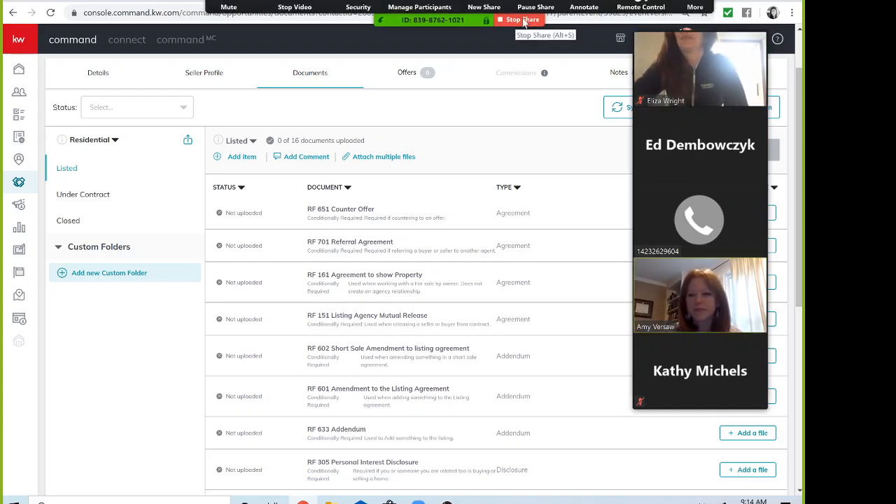
pyautogui.click(522, 20)
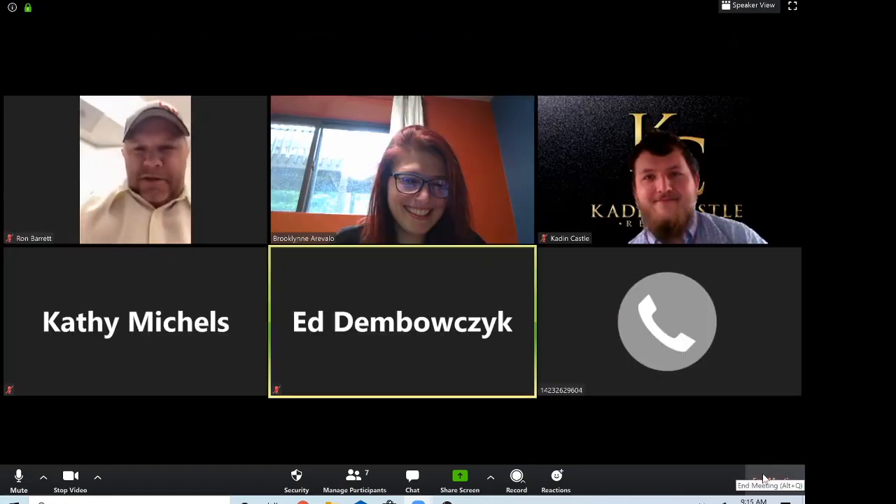
# End the Zoom meeting for all participants and bring the OBS window forward
pyautogui.click(763, 478)
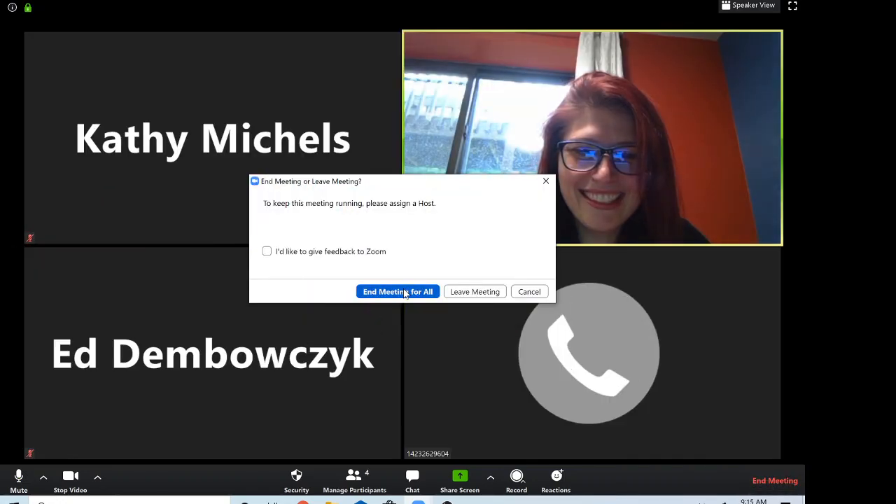
pyautogui.click(404, 293)
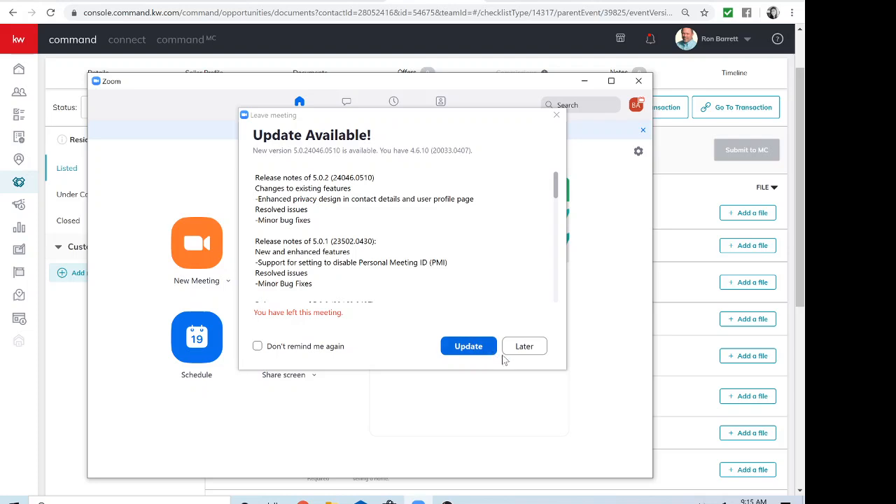
pyautogui.click(454, 501)
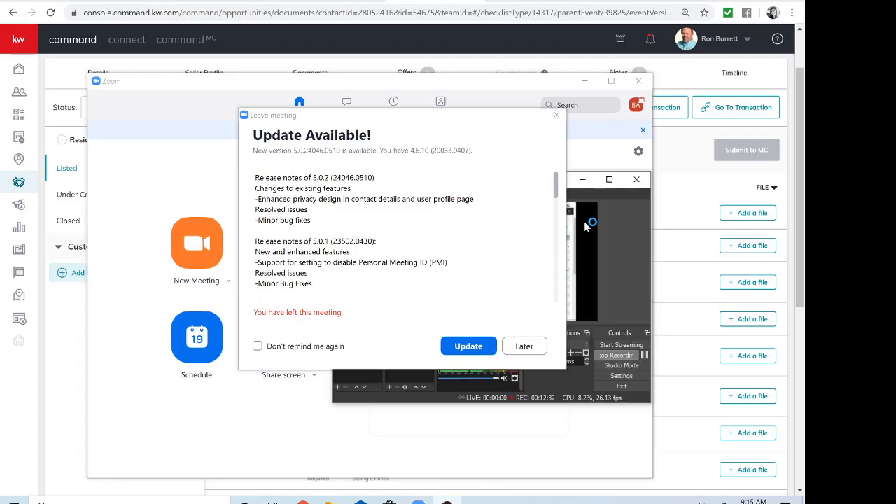